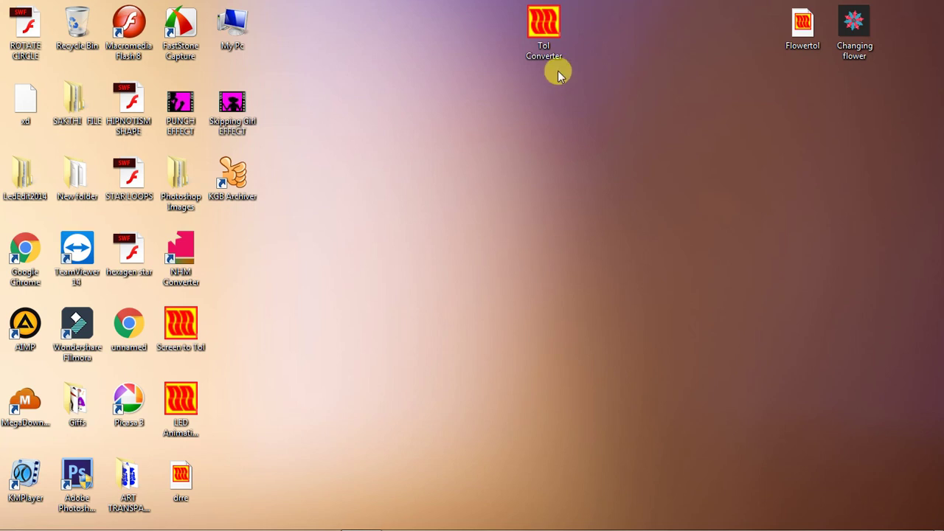
{"action": "mouse_move", "coordinate": [543, 42]}
{"action": "left_mouse_down"}
{"action": "mouse_move", "coordinate": [539, 78]}
{"action": "mouse_move", "coordinate": [536, 55]}
{"action": "left_mouse_up"}
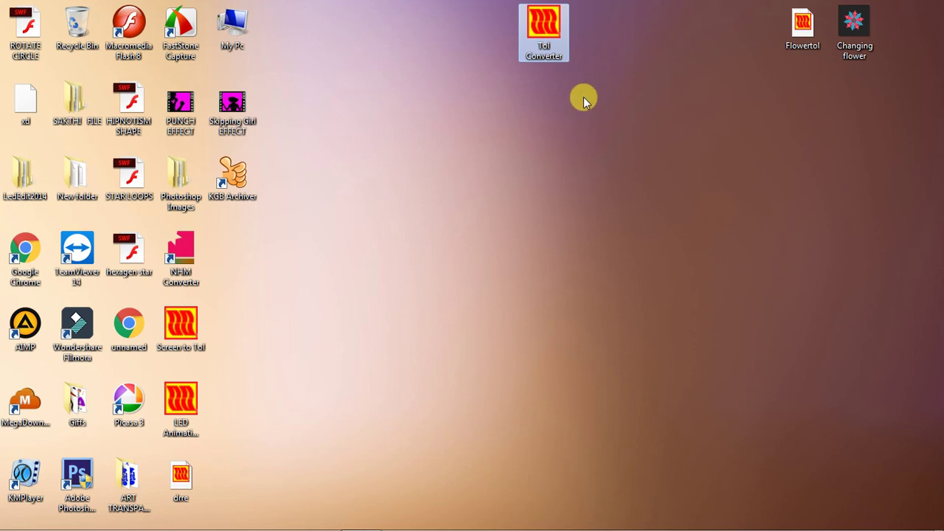
{"action": "left_click_drag", "start_coordinate": [562, 27], "coordinate": [509, 101]}
{"action": "double_click", "coordinate": [510, 101]}
{"action": "left_click_drag", "start_coordinate": [475, 157], "coordinate": [554, 28]}
{"action": "left_click", "coordinate": [673, 101]}
- Play the Changing flower GIF from the desktop in the GIF Viewer, and close it
{"action": "mouse_move", "coordinate": [848, 27]}
{"action": "left_mouse_down"}
{"action": "mouse_move", "coordinate": [858, 66]}
{"action": "mouse_move", "coordinate": [848, 102]}
{"action": "mouse_move", "coordinate": [856, 48]}
{"action": "mouse_move", "coordinate": [846, 37]}
{"action": "left_mouse_up"}
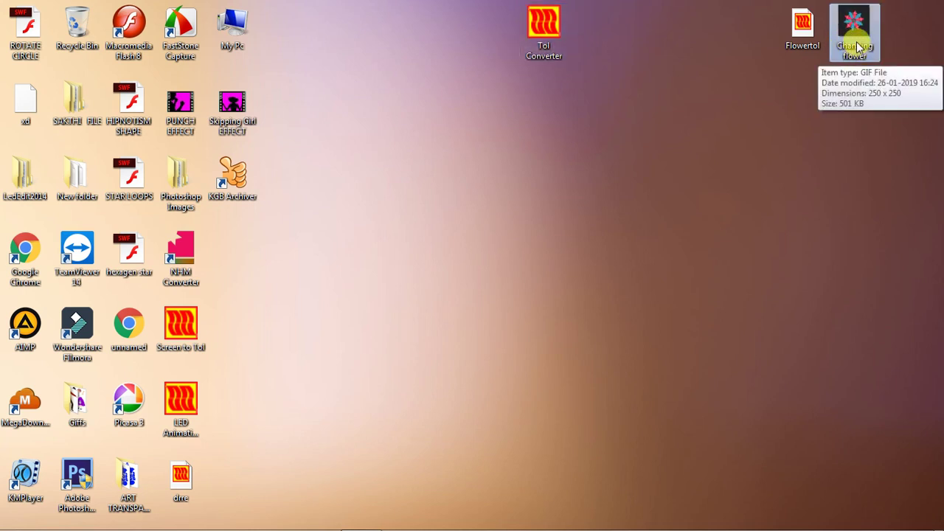
{"action": "double_click", "coordinate": [854, 41]}
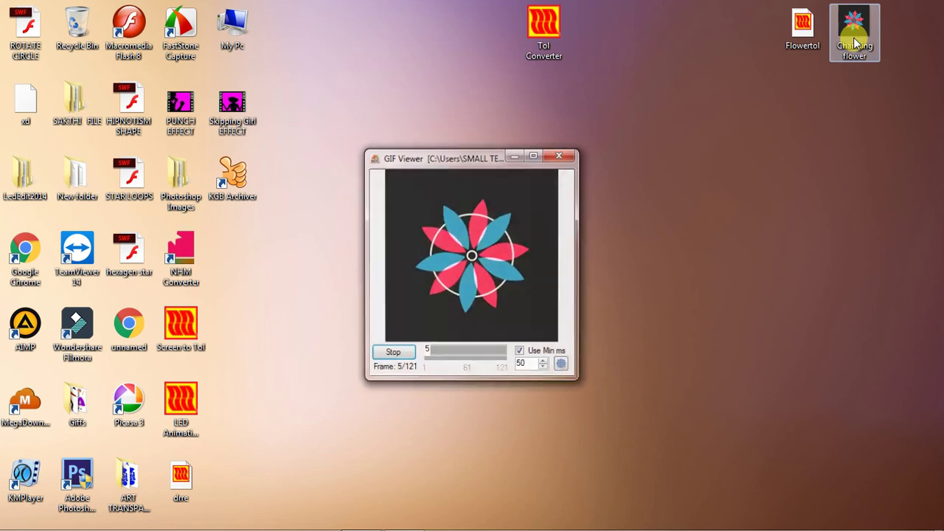
{"action": "left_click_drag", "start_coordinate": [446, 157], "coordinate": [477, 141]}
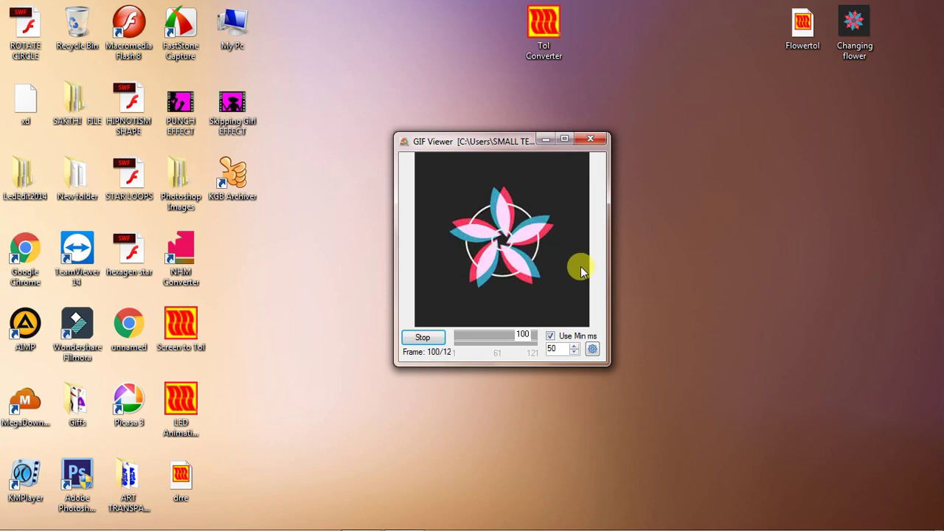
{"action": "left_click", "coordinate": [591, 138]}
- Play the existing Flowertol file in the TOL player as a reference, and close the player
{"action": "left_click", "coordinate": [789, 44]}
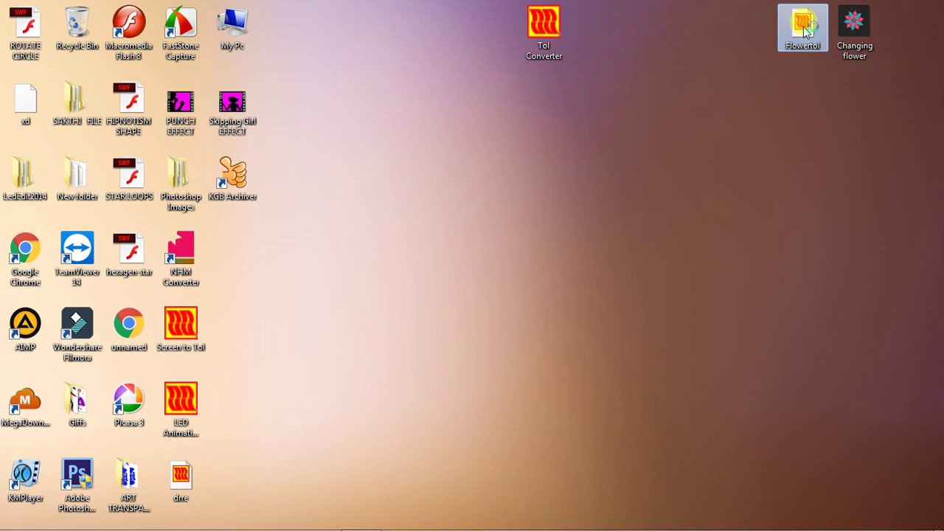
{"action": "double_click", "coordinate": [806, 30]}
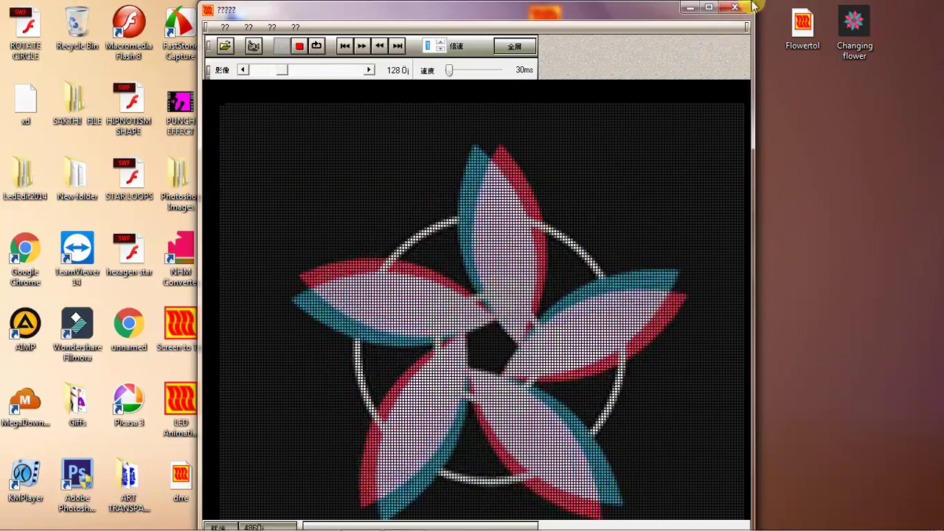
{"action": "left_click", "coordinate": [736, 8]}
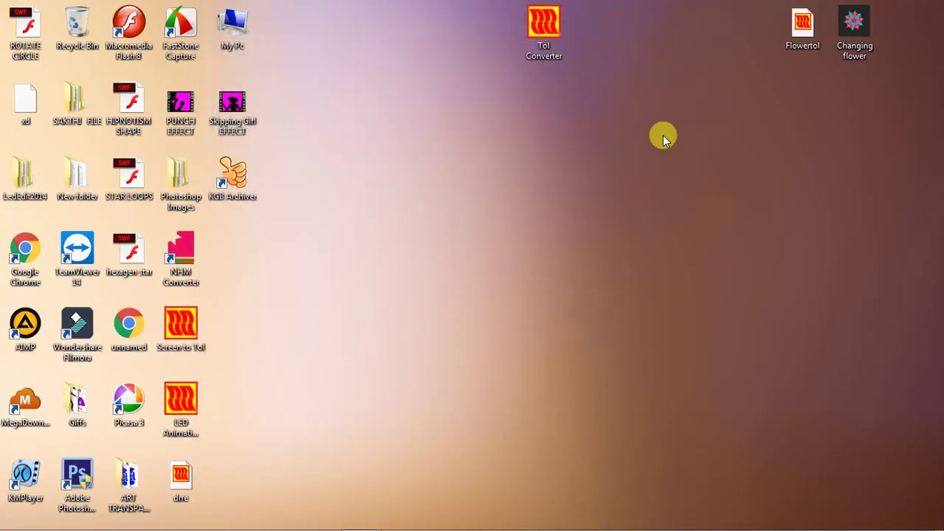
- Start Tol Converter and place its capture preview over the playing Changing flower GIF
{"action": "left_click_drag", "start_coordinate": [544, 26], "coordinate": [542, 103]}
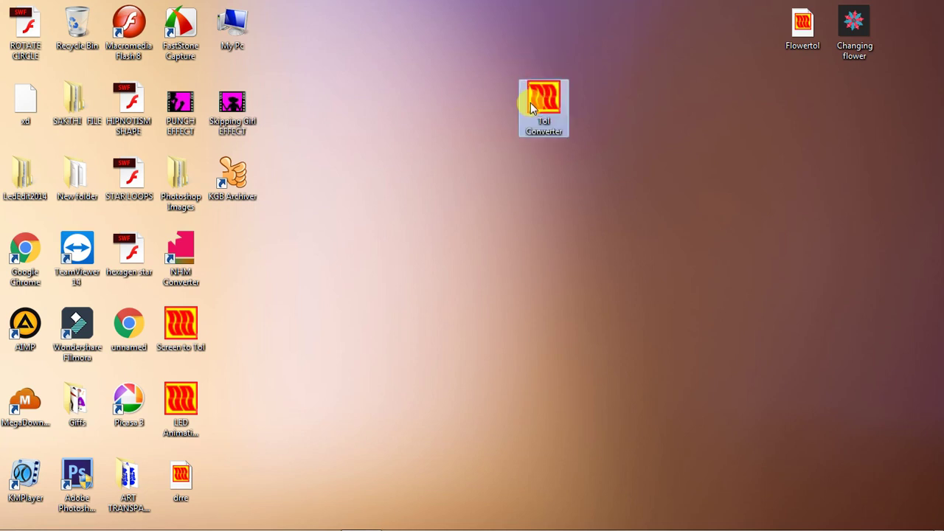
{"action": "double_click", "coordinate": [544, 107]}
{"action": "left_click_drag", "start_coordinate": [526, 152], "coordinate": [590, 92]}
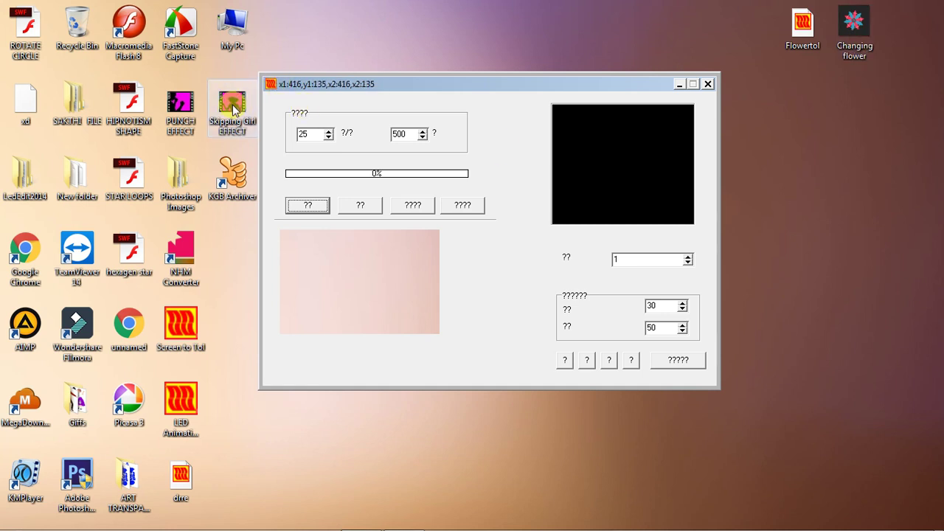
{"action": "double_click", "coordinate": [854, 37]}
{"action": "left_click_drag", "start_coordinate": [525, 85], "coordinate": [625, 70]}
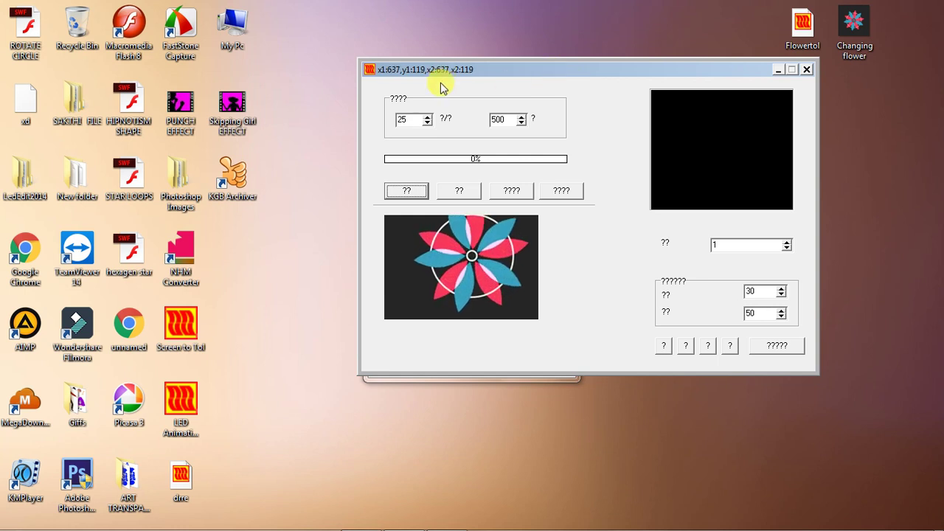
- Play the Skipping Girl EFFECT video in KMPlayer as another possible source, and close it
{"action": "left_click", "coordinate": [246, 122]}
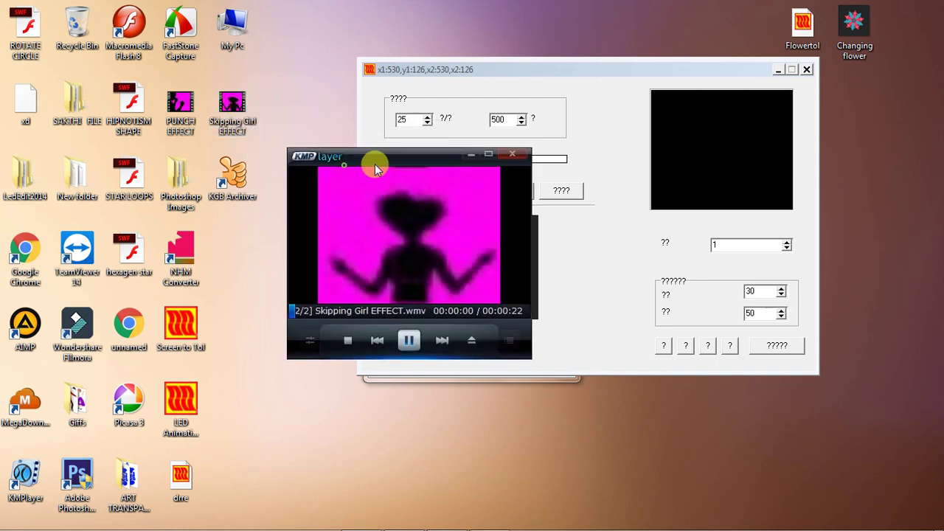
{"action": "left_click_drag", "start_coordinate": [374, 166], "coordinate": [674, 99]}
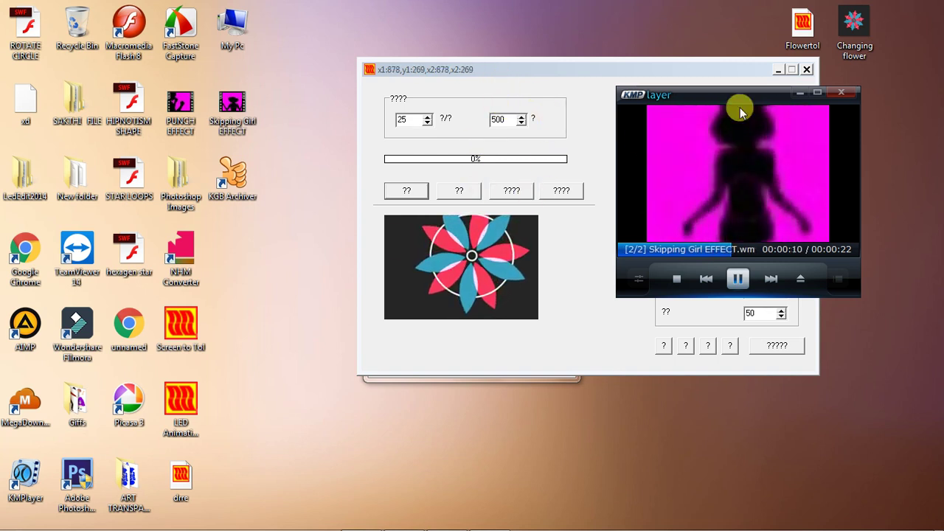
{"action": "left_click", "coordinate": [842, 93]}
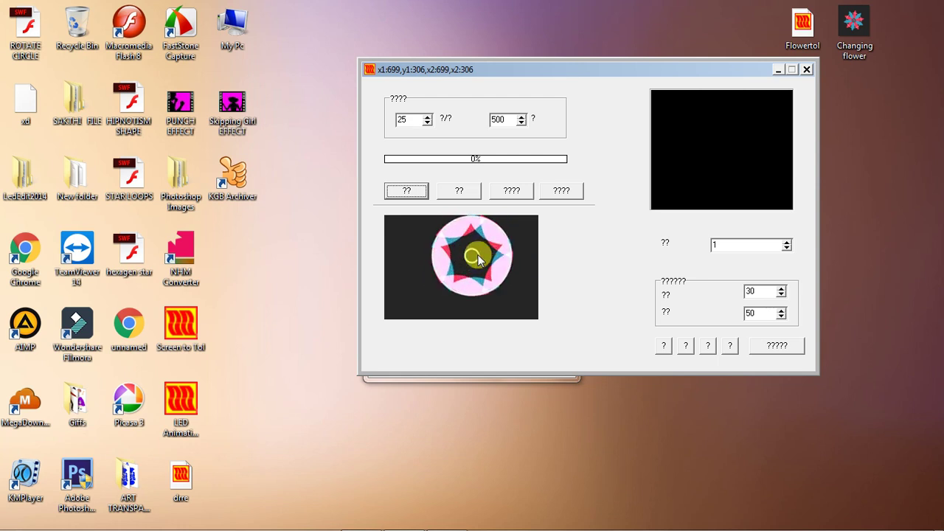
- Reposition the converter over the flower animation and set the capture area's height to 170 and width to 180
{"action": "left_click_drag", "start_coordinate": [573, 73], "coordinate": [588, 62]}
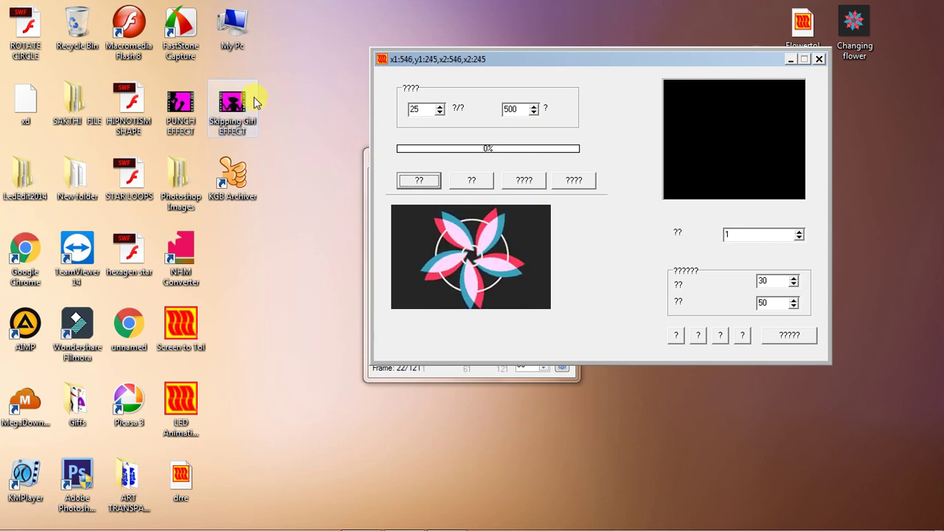
{"action": "mouse_move", "coordinate": [471, 65]}
{"action": "left_mouse_down"}
{"action": "mouse_move", "coordinate": [469, 53]}
{"action": "mouse_move", "coordinate": [474, 79]}
{"action": "mouse_move", "coordinate": [472, 66]}
{"action": "left_mouse_up"}
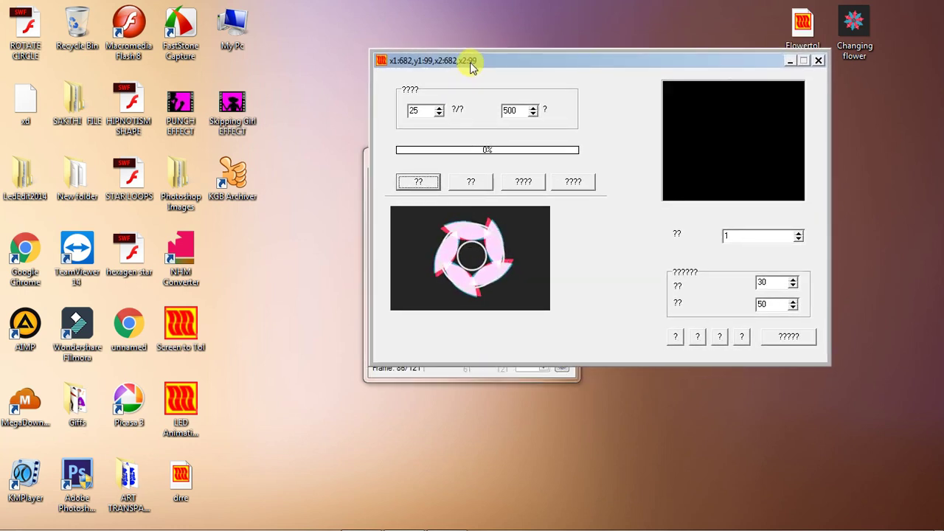
{"action": "double_click", "coordinate": [784, 283]}
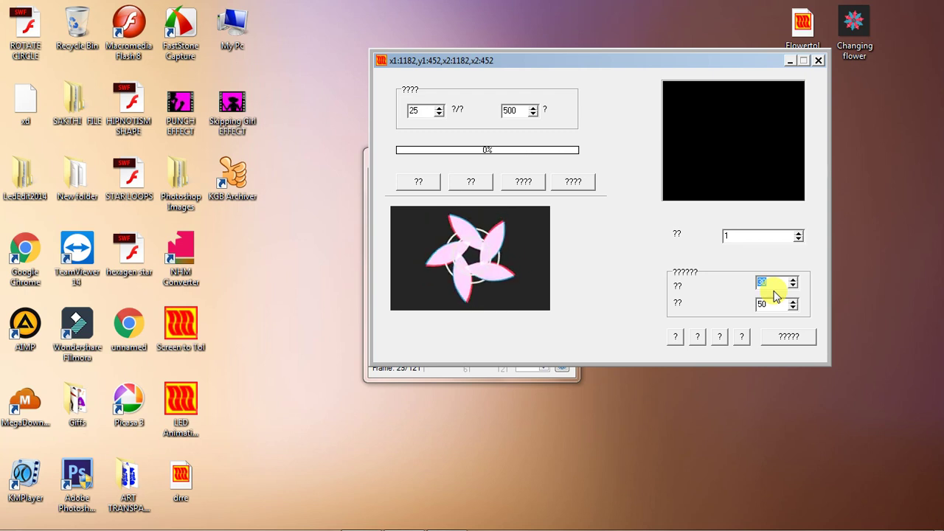
{"action": "type", "text": "170"}
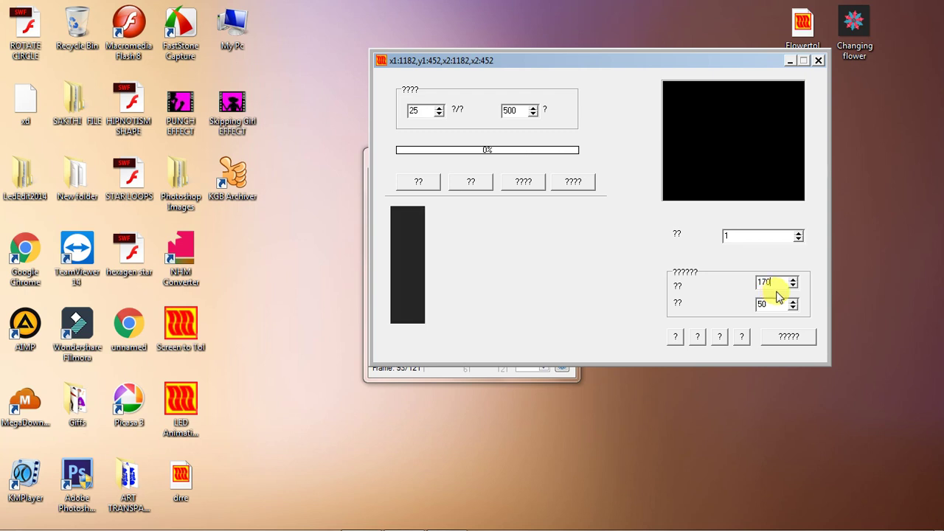
{"action": "left_click_drag", "start_coordinate": [774, 305], "coordinate": [741, 314]}
{"action": "type", "text": "18"}
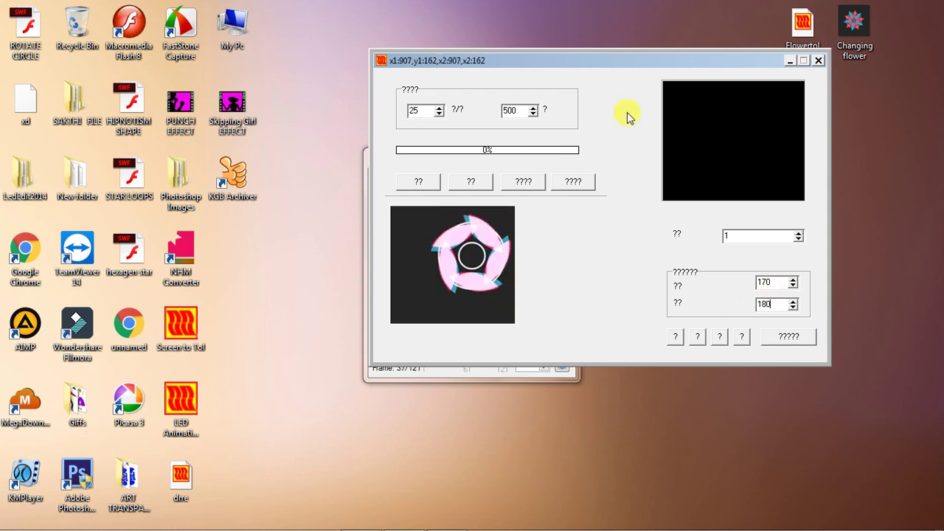
- Fit the capture area around the flower, fine-tuning its size to 168 high by 176 wide
{"action": "left_click_drag", "start_coordinate": [571, 65], "coordinate": [590, 56]}
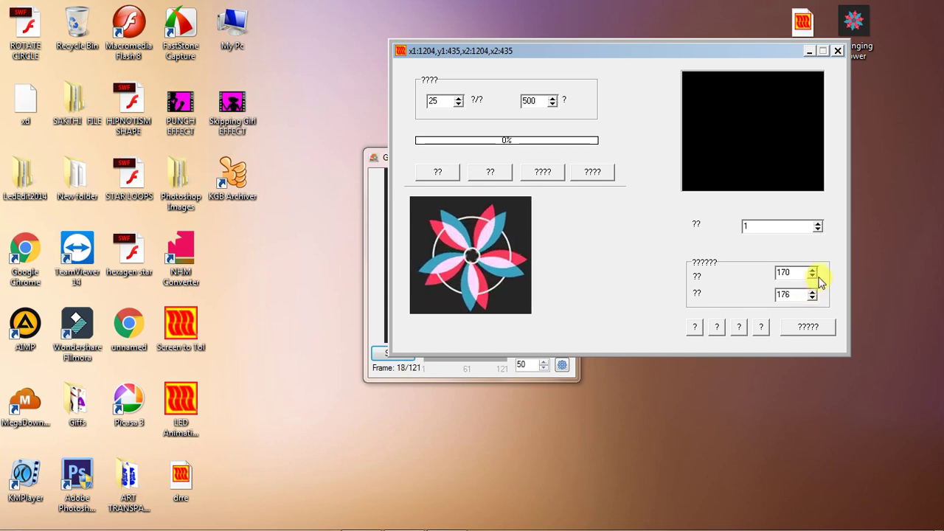
{"action": "left_click", "coordinate": [811, 278]}
{"action": "left_click", "coordinate": [811, 277]}
{"action": "left_click", "coordinate": [811, 277]}
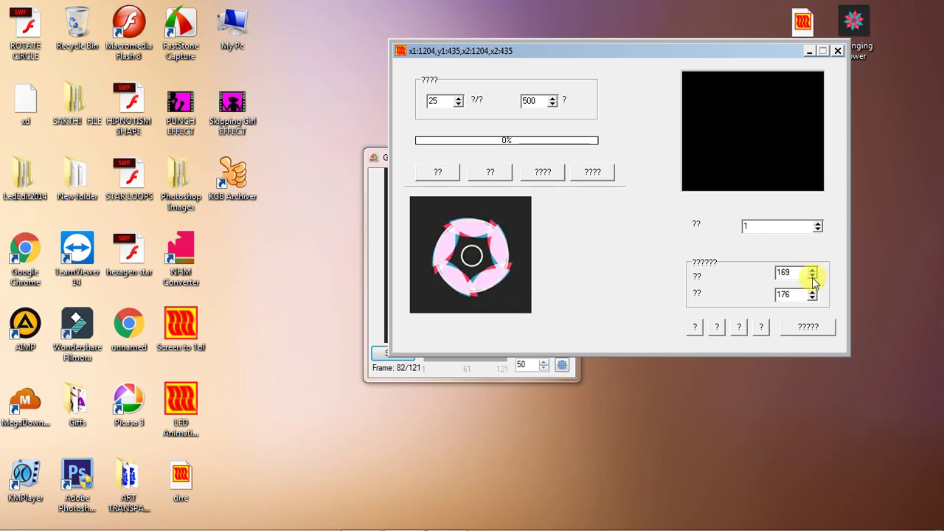
{"action": "left_click", "coordinate": [811, 277]}
{"action": "left_click", "coordinate": [811, 277]}
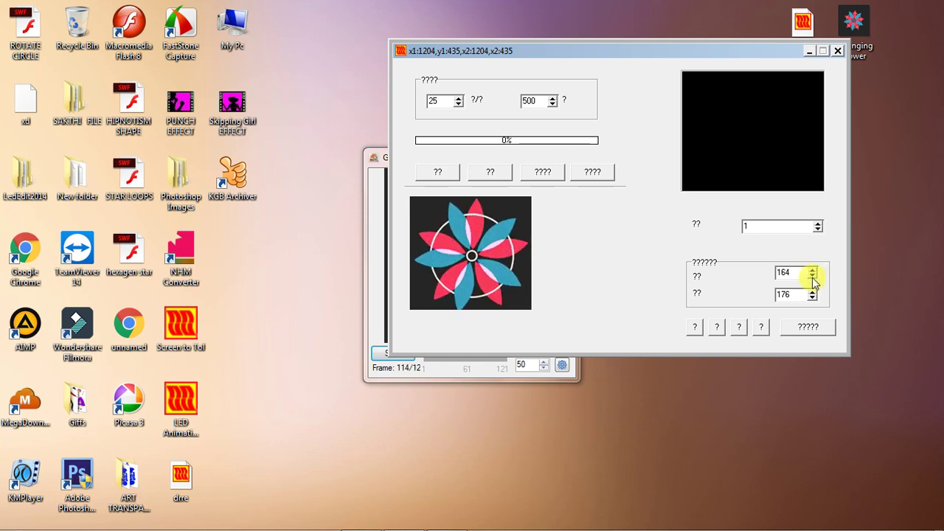
{"action": "left_click", "coordinate": [814, 271]}
{"action": "left_click", "coordinate": [814, 271]}
{"action": "left_click", "coordinate": [814, 271]}
{"action": "left_click", "coordinate": [815, 271]}
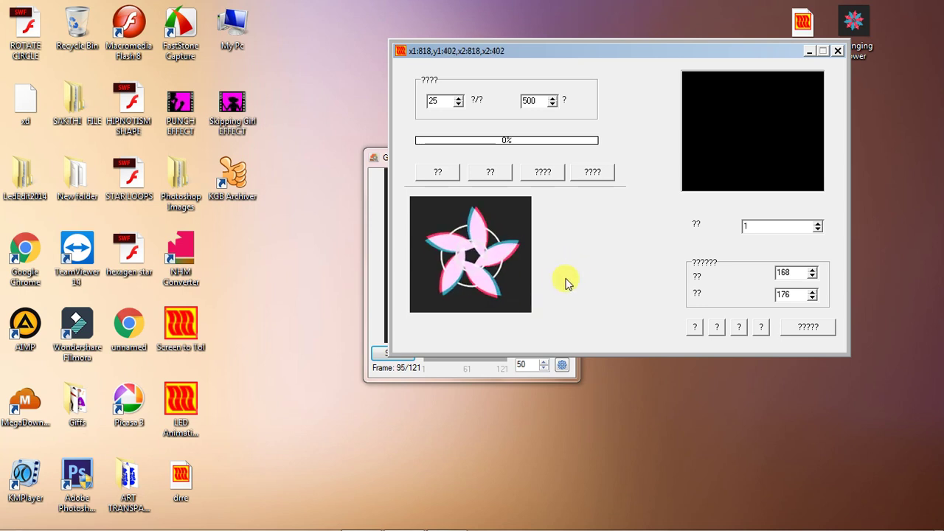
- Record the flower animation inside the capture area and save it to the Desktop as a TOL file named flower
{"action": "left_click", "coordinate": [438, 176]}
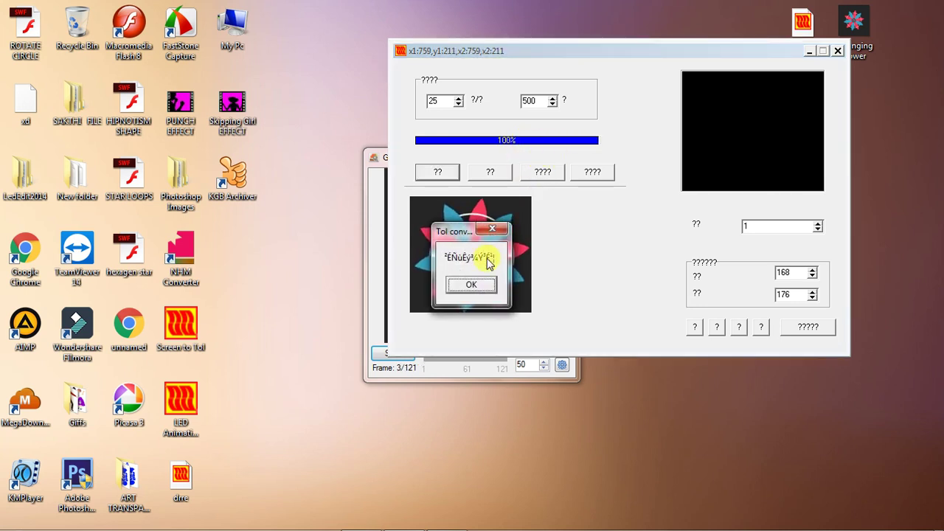
{"action": "left_click", "coordinate": [473, 285]}
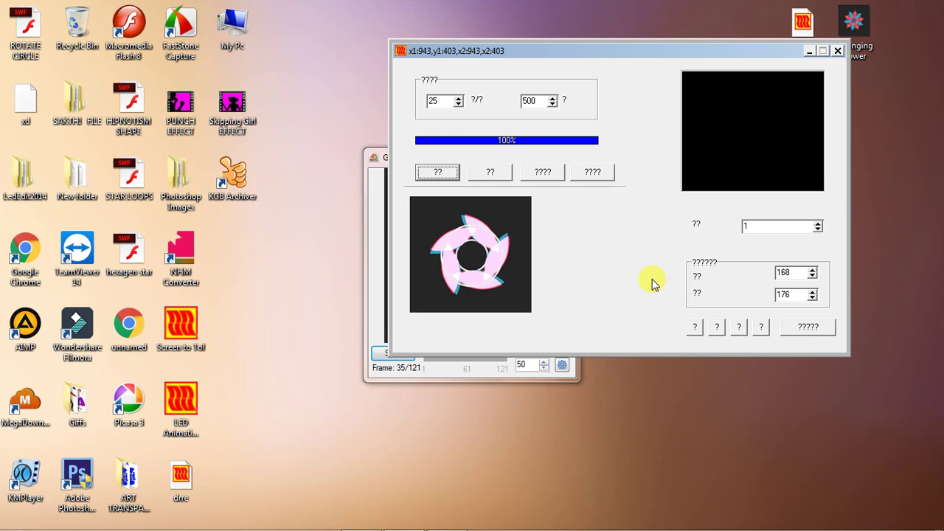
{"action": "left_click", "coordinate": [813, 332]}
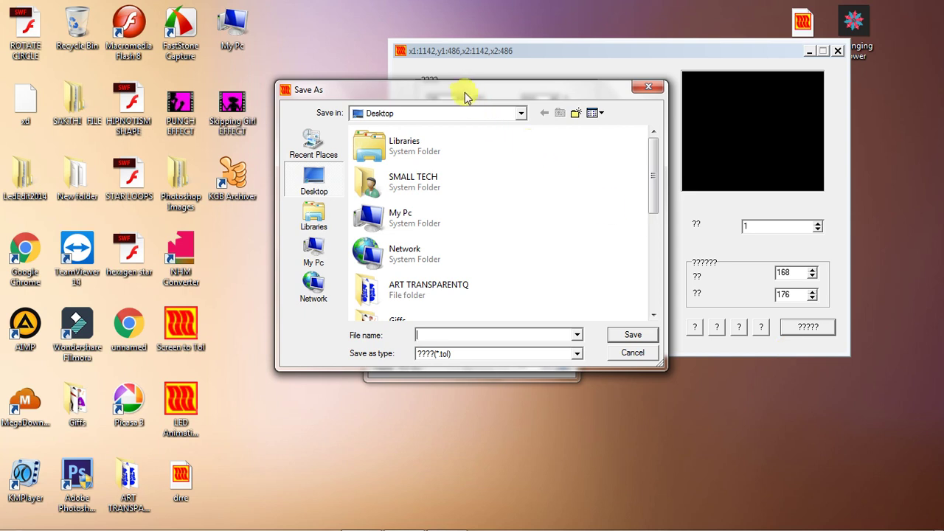
{"action": "left_click", "coordinate": [420, 165]}
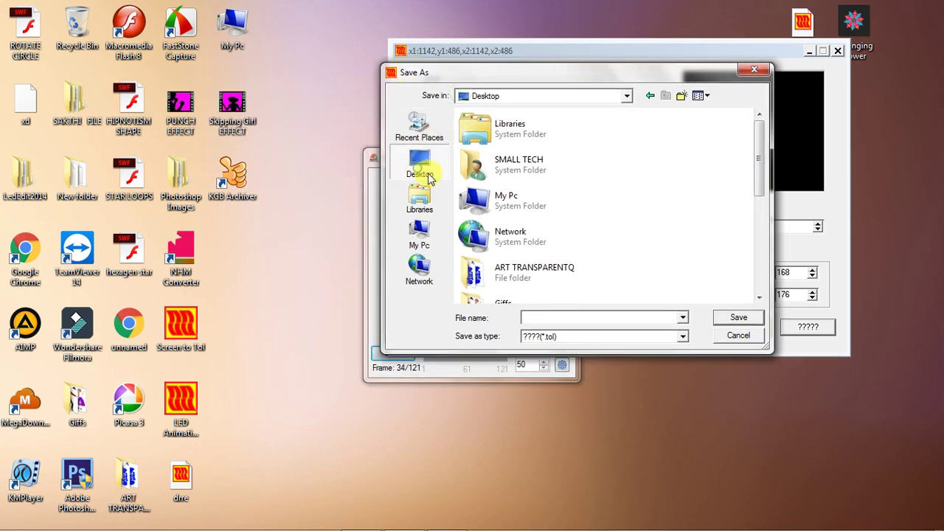
{"action": "left_click", "coordinate": [592, 317]}
{"action": "type", "text": "flo"}
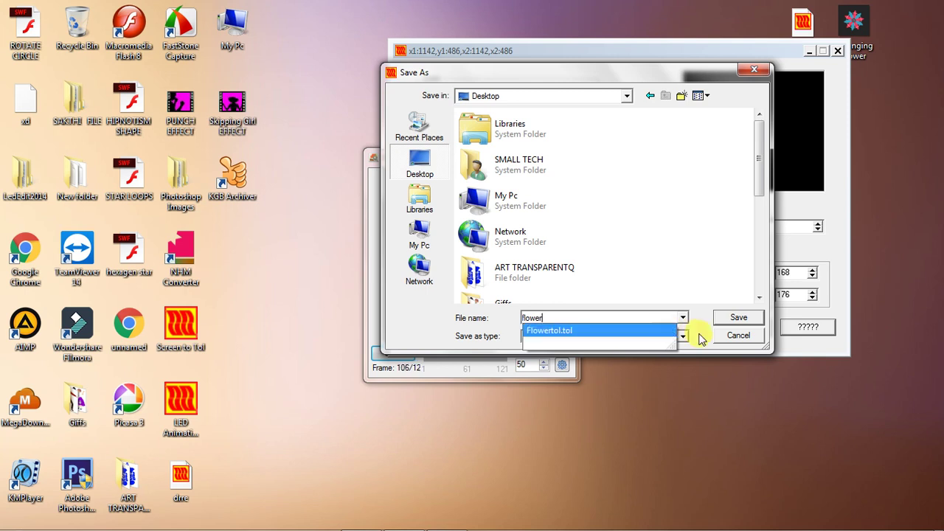
{"action": "type", "text": "wer"}
{"action": "left_click", "coordinate": [727, 321]}
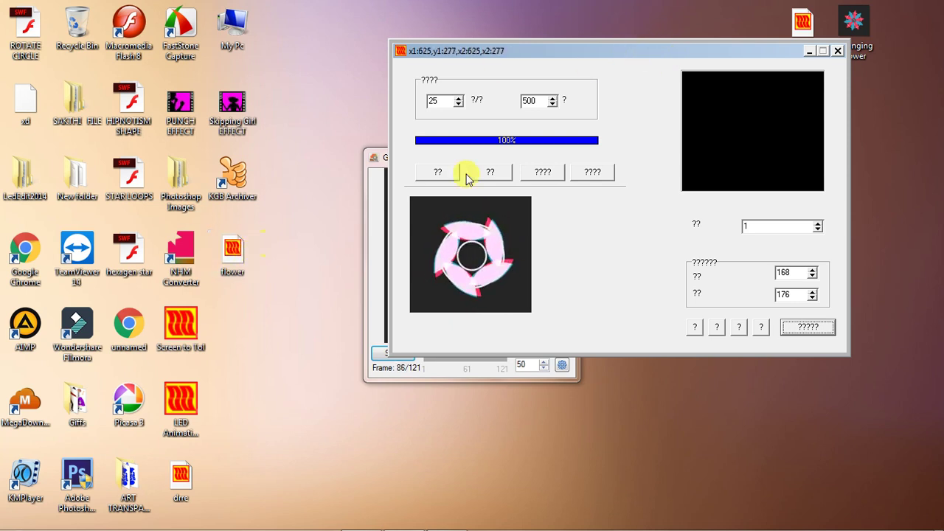
- Play the saved flower TOL file to check the converted animation, and close the player
{"action": "left_click", "coordinate": [234, 250]}
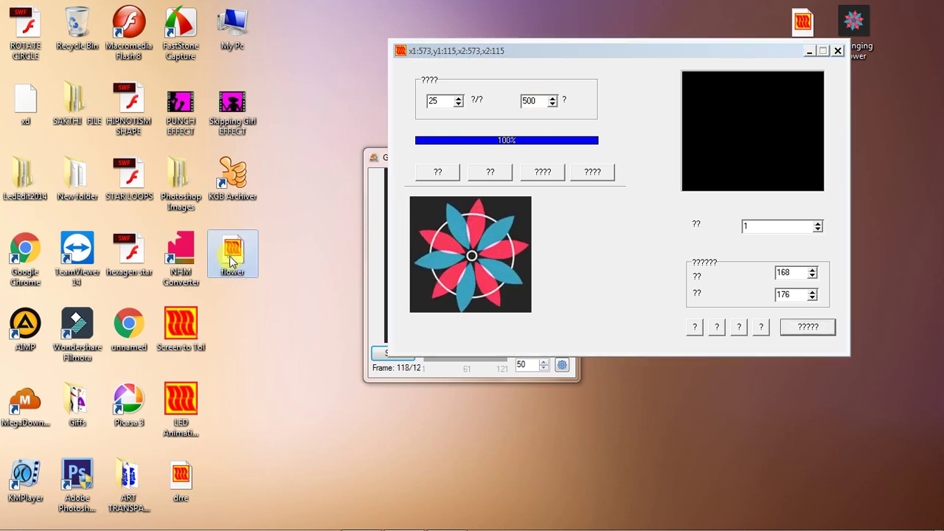
{"action": "double_click", "coordinate": [246, 251]}
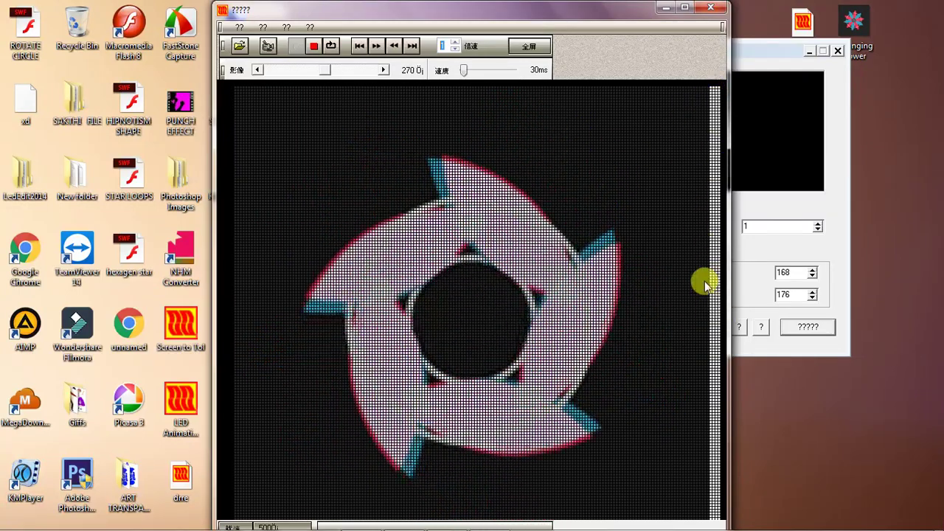
{"action": "left_click", "coordinate": [710, 7]}
- Close Tol Converter and the GIF Viewer, and refresh the desktop
{"action": "left_click", "coordinate": [835, 52]}
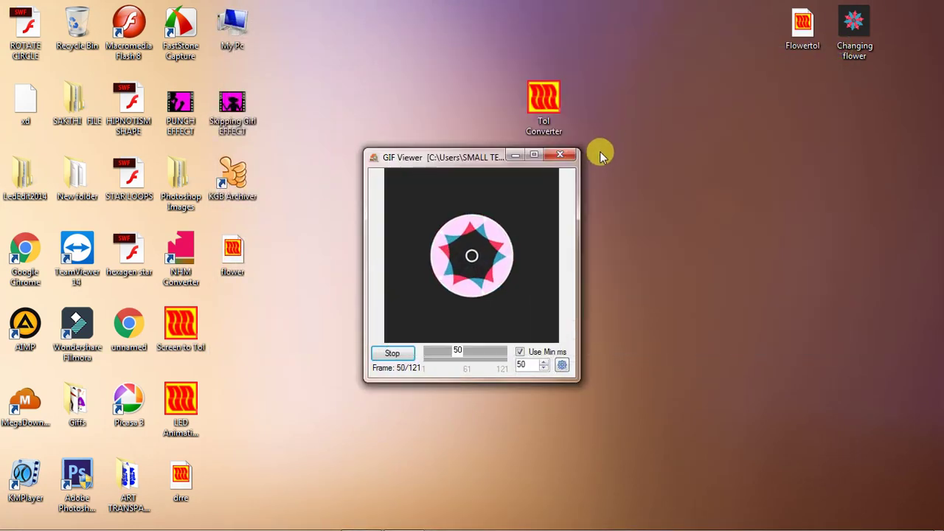
{"action": "left_click", "coordinate": [564, 157]}
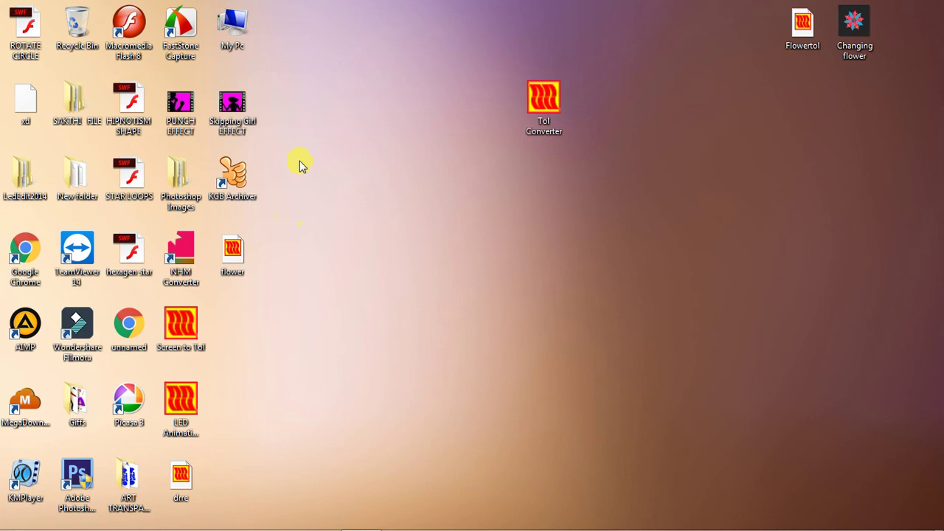
{"action": "right_click", "coordinate": [286, 70]}
{"action": "left_click", "coordinate": [356, 133]}
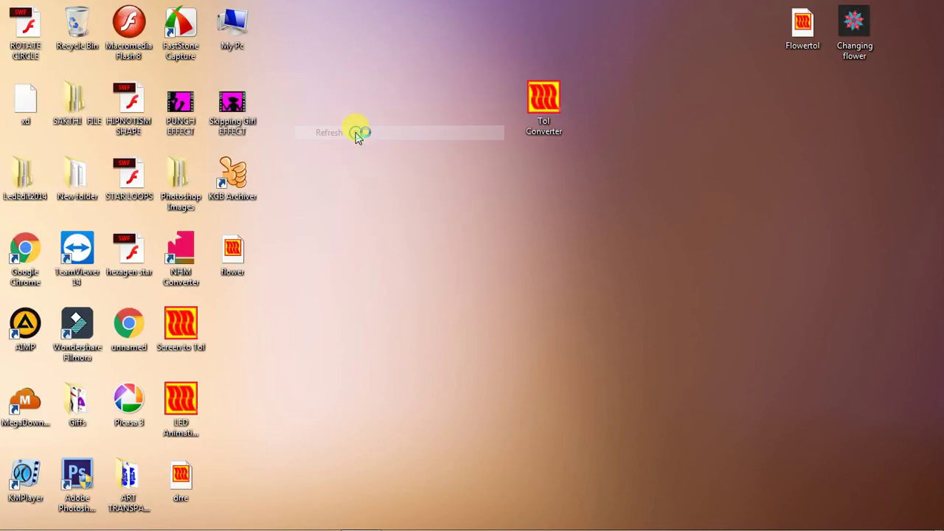
{"action": "right_click", "coordinate": [310, 35]}
{"action": "left_click", "coordinate": [360, 93]}
- Switch to the MainFrm LED drawing editor and open its animation editing window
{"action": "mouse_move", "coordinate": [417, 524]}
{"action": "left_click", "coordinate": [318, 518]}
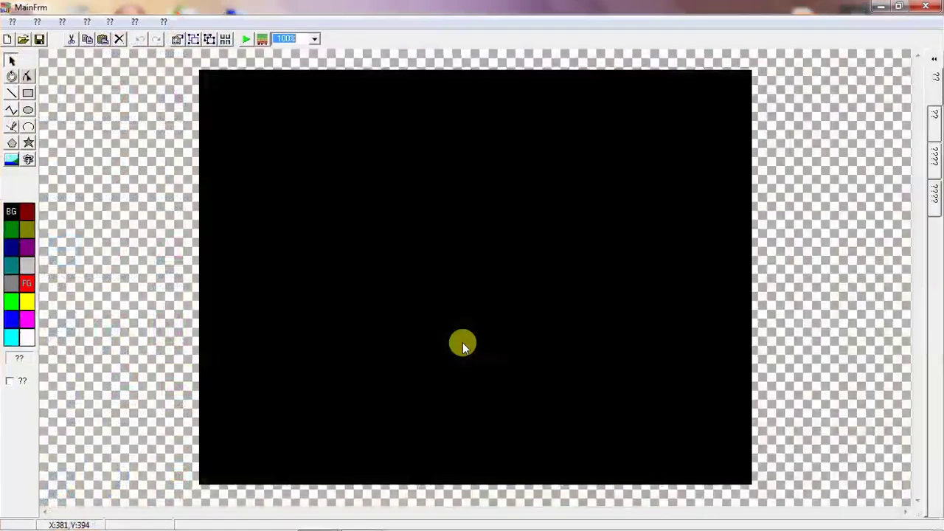
{"action": "left_click", "coordinate": [262, 39]}
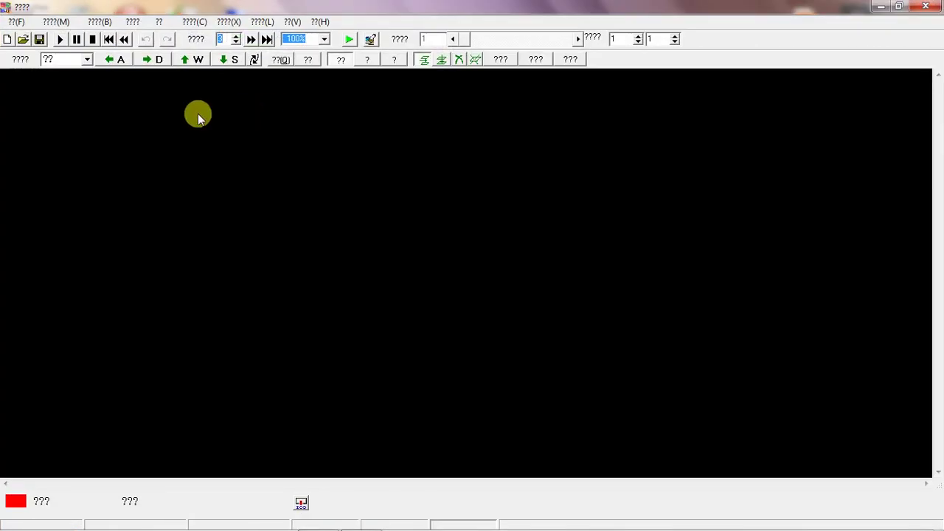
- Load the flower TOL file from the Desktop into the animation editing window
{"action": "left_click", "coordinate": [6, 41]}
{"action": "left_click", "coordinate": [578, 179]}
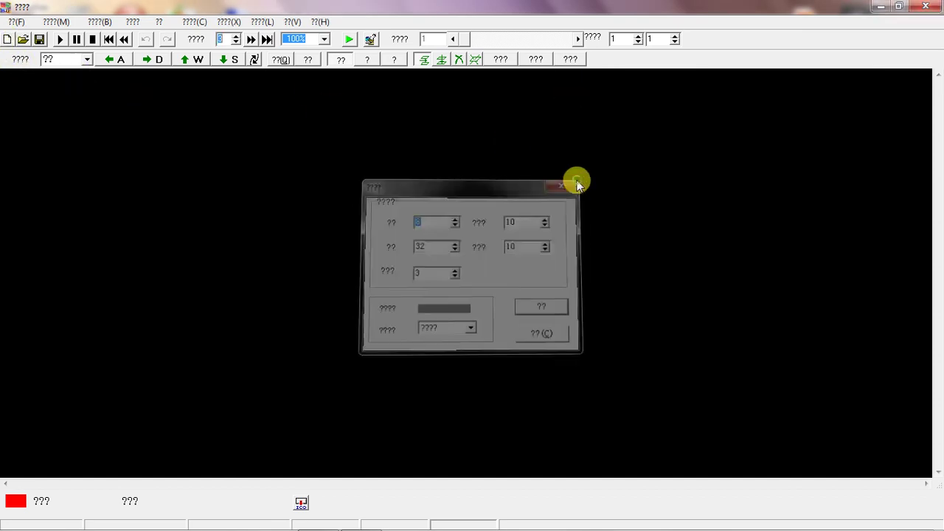
{"action": "left_click", "coordinate": [21, 23]}
{"action": "left_click", "coordinate": [19, 23]}
{"action": "left_click", "coordinate": [19, 23]}
{"action": "mouse_move", "coordinate": [45, 49]}
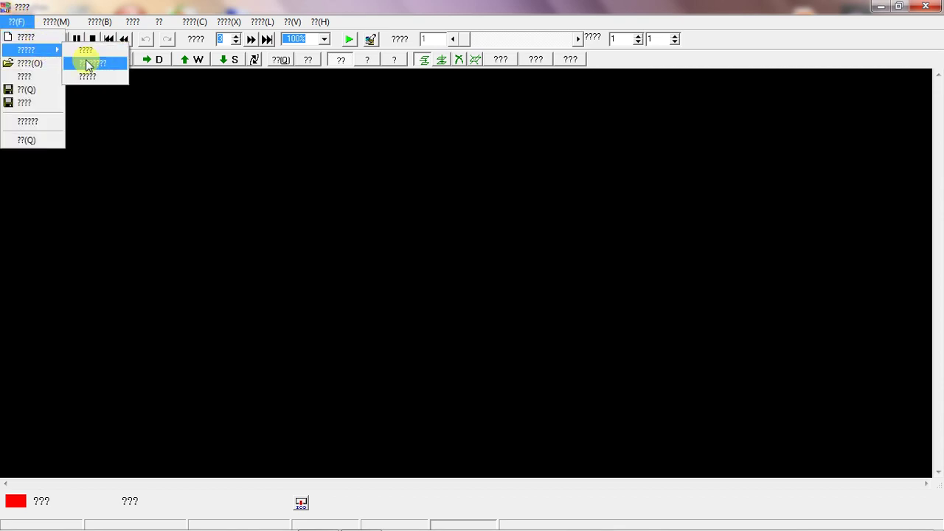
{"action": "left_click", "coordinate": [97, 62]}
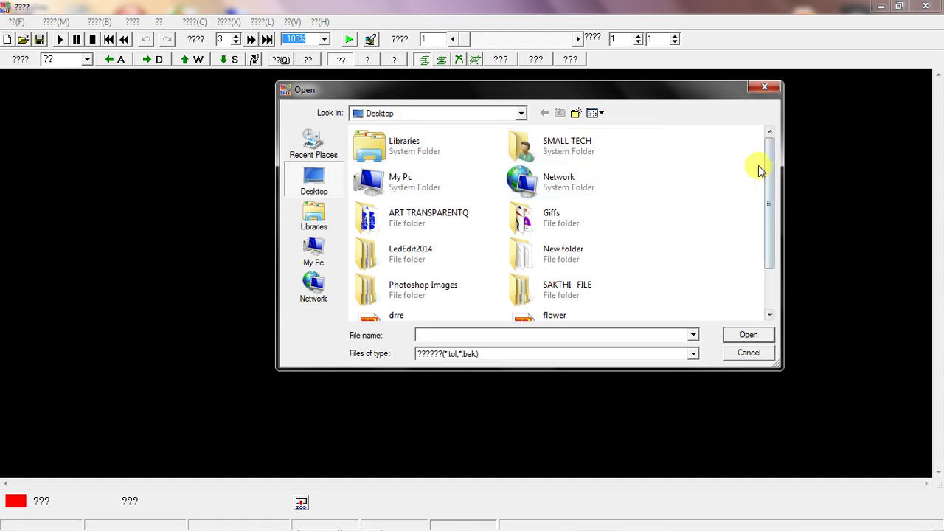
{"action": "left_click_drag", "start_coordinate": [772, 168], "coordinate": [772, 230]}
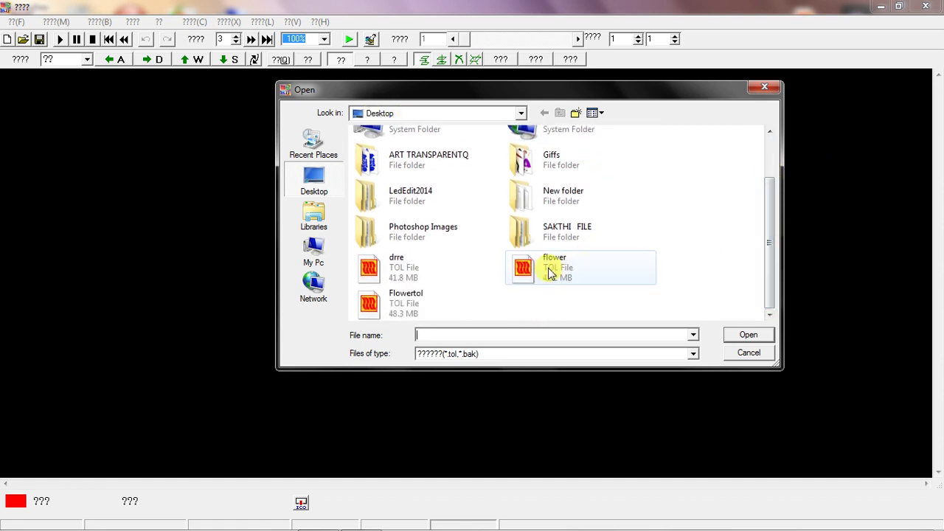
{"action": "double_click", "coordinate": [571, 277]}
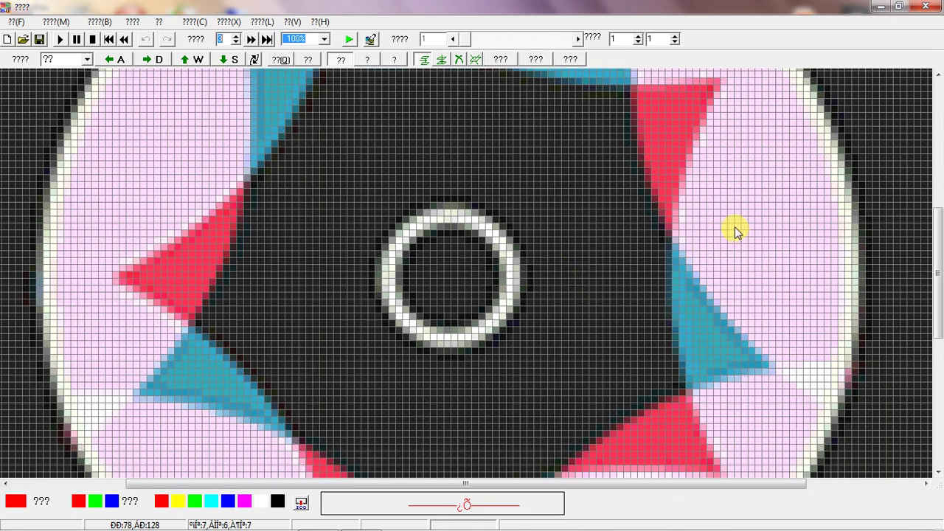
- Zoom out to about 29% to examine the whole flower frame on the canvas
{"action": "left_click", "coordinate": [324, 40]}
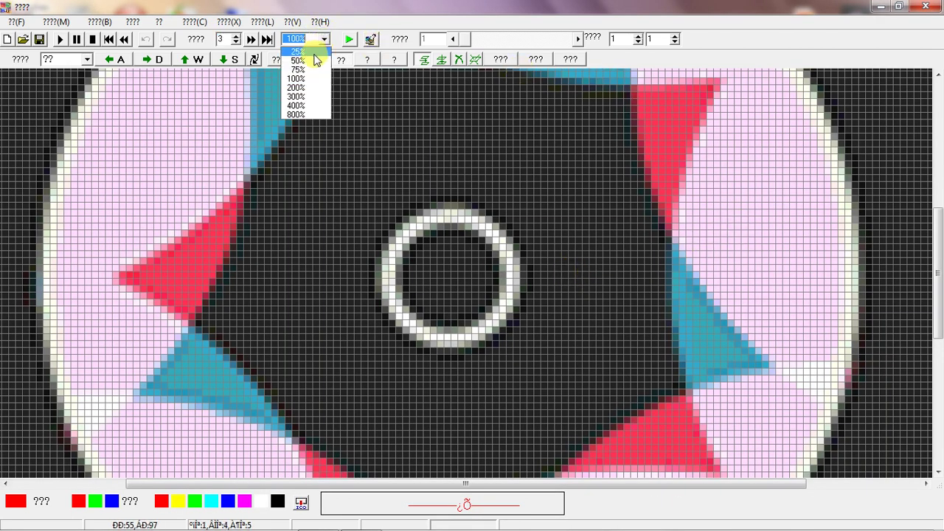
{"action": "scroll", "coordinate": [782, 215], "scroll_direction": "down", "scroll_amount": 2}
{"action": "scroll", "coordinate": [782, 215], "scroll_direction": "up", "scroll_amount": 2}
{"action": "scroll", "coordinate": [782, 215], "scroll_direction": "down", "scroll_amount": 1}
{"action": "scroll", "coordinate": [782, 215], "scroll_direction": "down", "scroll_amount": 1}
{"action": "scroll", "coordinate": [782, 215], "scroll_direction": "up", "scroll_amount": 1}
{"action": "scroll", "coordinate": [783, 215], "scroll_direction": "down", "scroll_amount": 1}
{"action": "scroll", "coordinate": [786, 216], "scroll_direction": "down", "scroll_amount": 1}
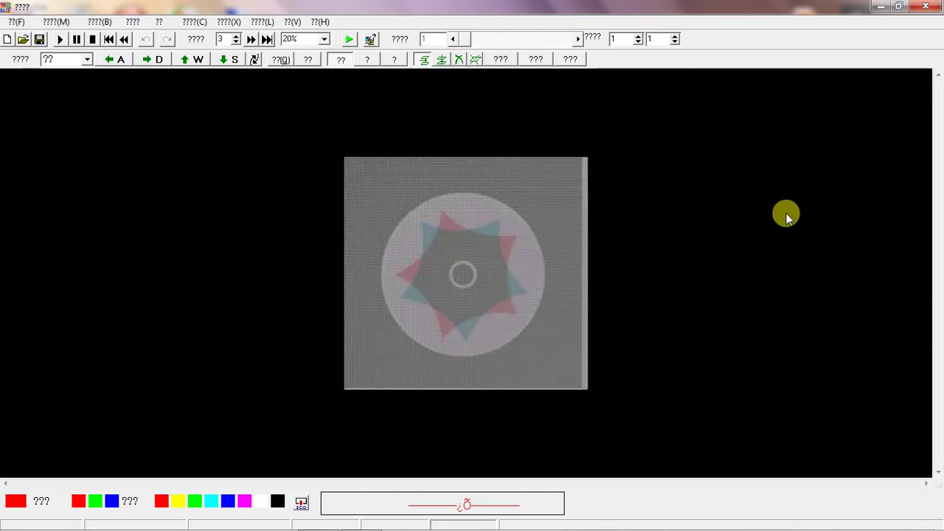
{"action": "scroll", "coordinate": [786, 216], "scroll_direction": "up", "scroll_amount": 3}
{"action": "scroll", "coordinate": [787, 215], "scroll_direction": "down", "scroll_amount": 1}
{"action": "scroll", "coordinate": [786, 215], "scroll_direction": "up", "scroll_amount": 1}
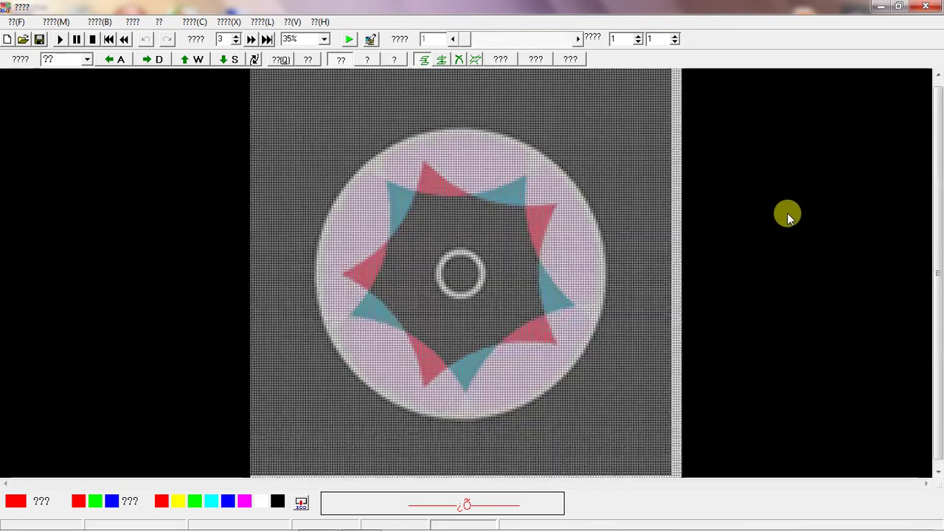
{"action": "scroll", "coordinate": [786, 214], "scroll_direction": "down", "scroll_amount": 1}
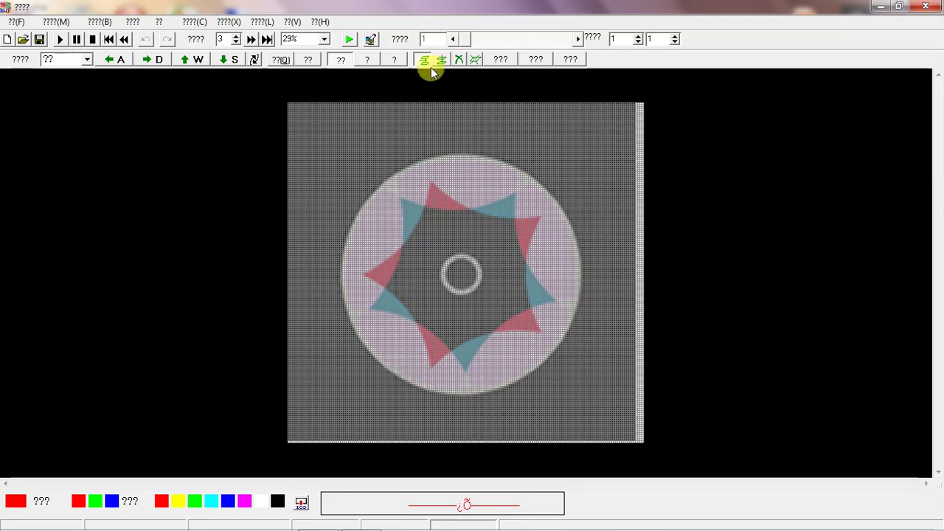
- Add a second layer to the animation with a square grid of 170 by 170 dots
{"action": "left_click", "coordinate": [291, 24]}
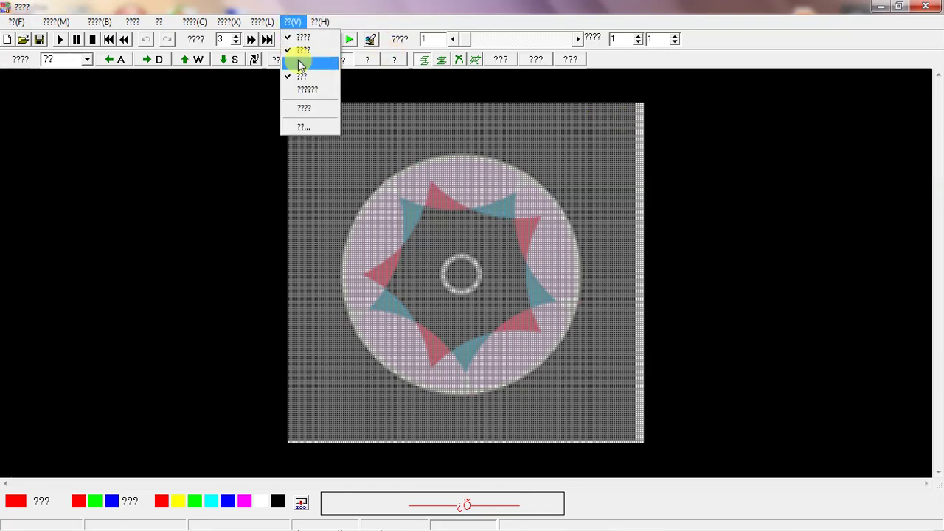
{"action": "left_click", "coordinate": [324, 111]}
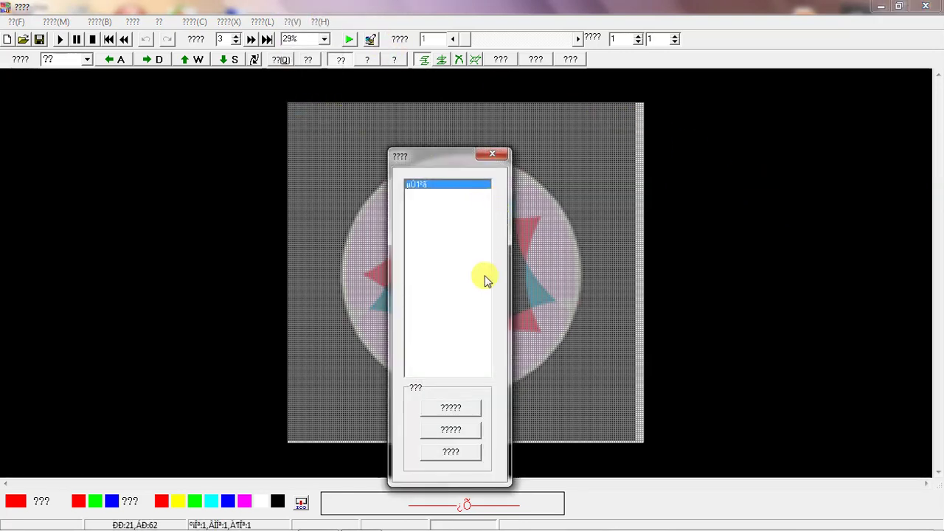
{"action": "left_click", "coordinate": [458, 410]}
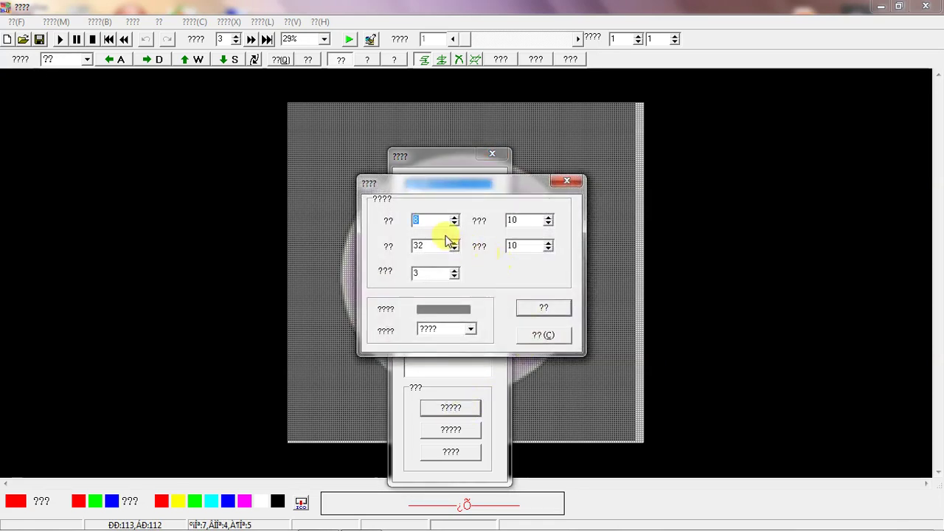
{"action": "type", "text": "170"}
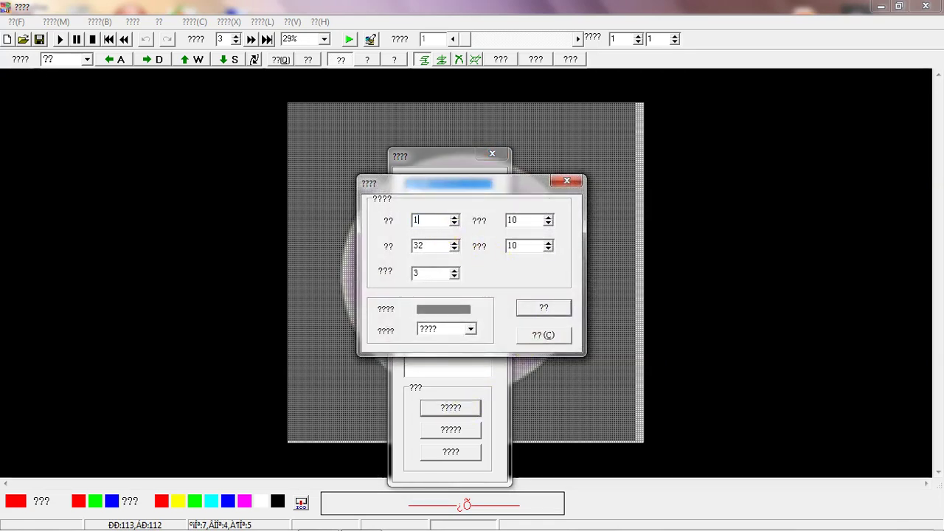
{"action": "double_click", "coordinate": [432, 245]}
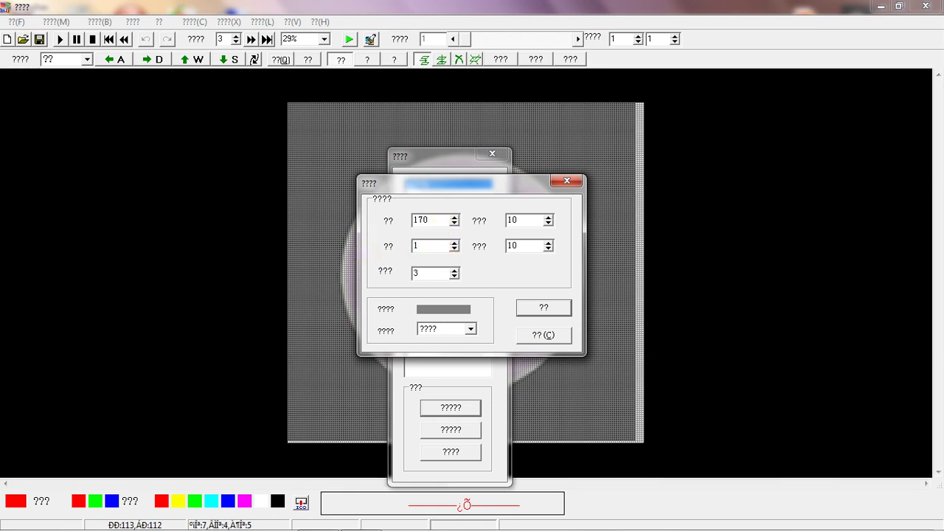
{"action": "left_click", "coordinate": [560, 311]}
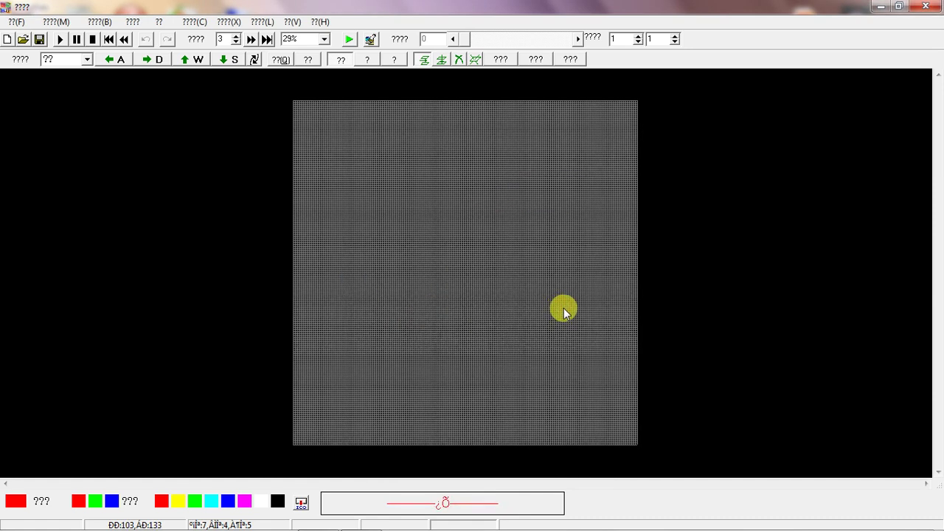
- Make the first layer, which holds the flower animation, active again and close the layer list
{"action": "left_click", "coordinate": [292, 21]}
{"action": "left_click", "coordinate": [309, 108]}
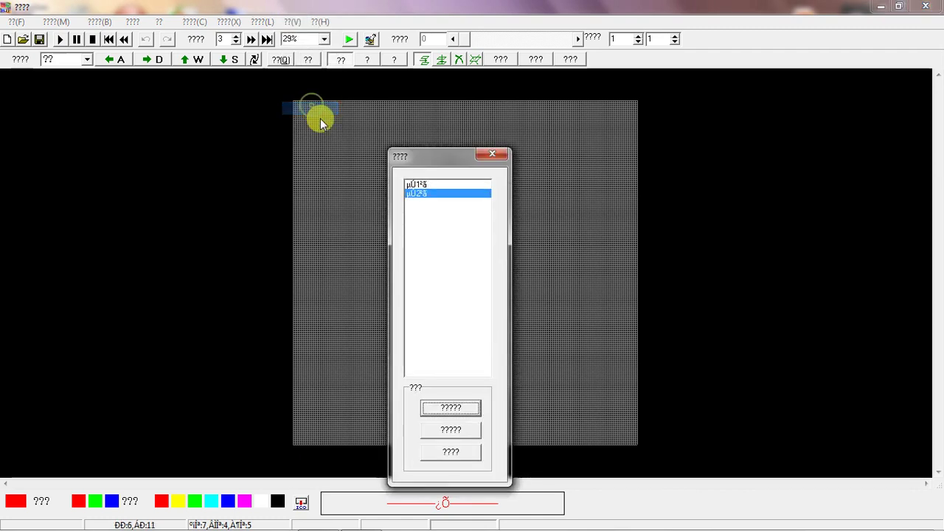
{"action": "left_click", "coordinate": [422, 193]}
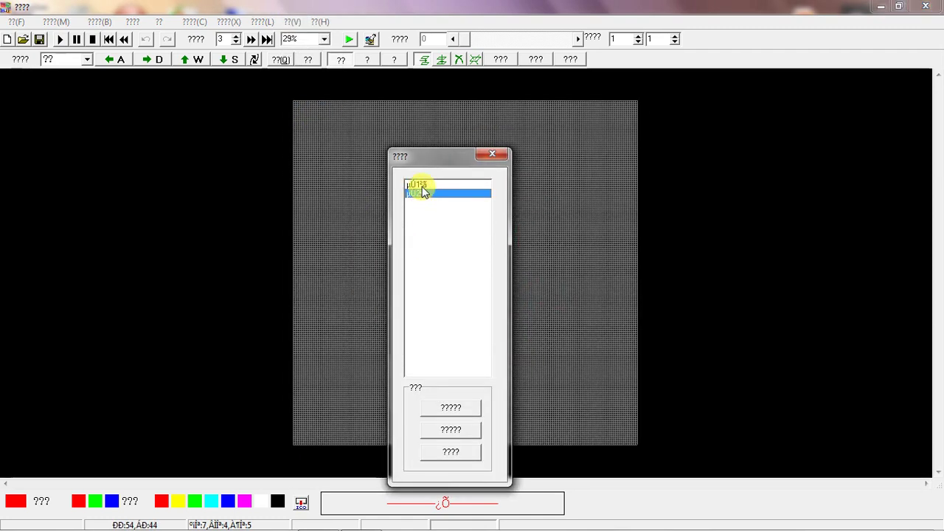
{"action": "double_click", "coordinate": [421, 185]}
{"action": "left_click", "coordinate": [483, 155]}
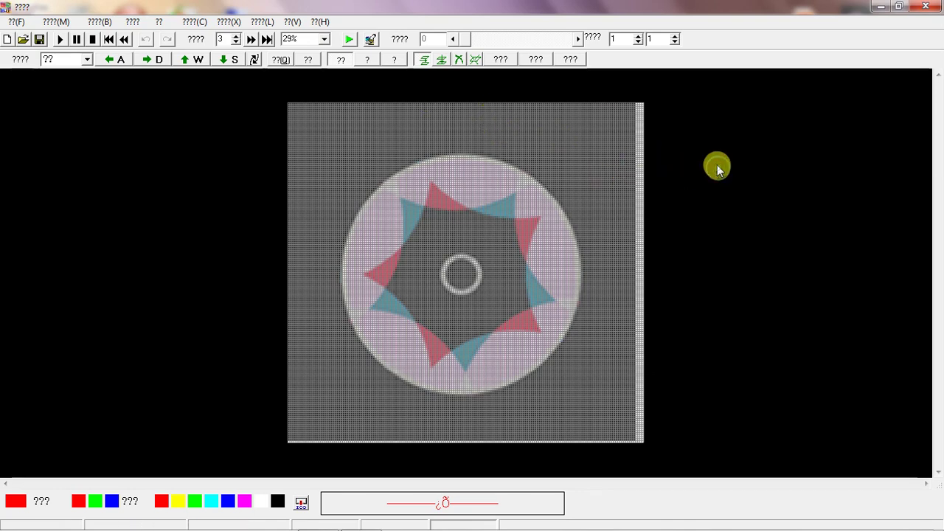
- Select the flower area at 25% zoom, copy it for frames 1 to 500, and scrub to frame 302 to check the animation
{"action": "scroll", "coordinate": [717, 168], "scroll_direction": "up", "scroll_amount": 1}
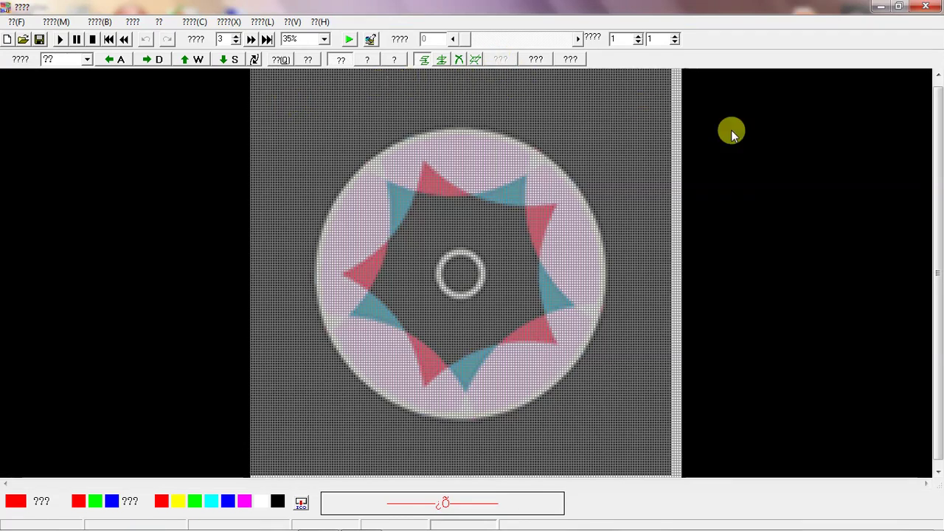
{"action": "left_click", "coordinate": [323, 38]}
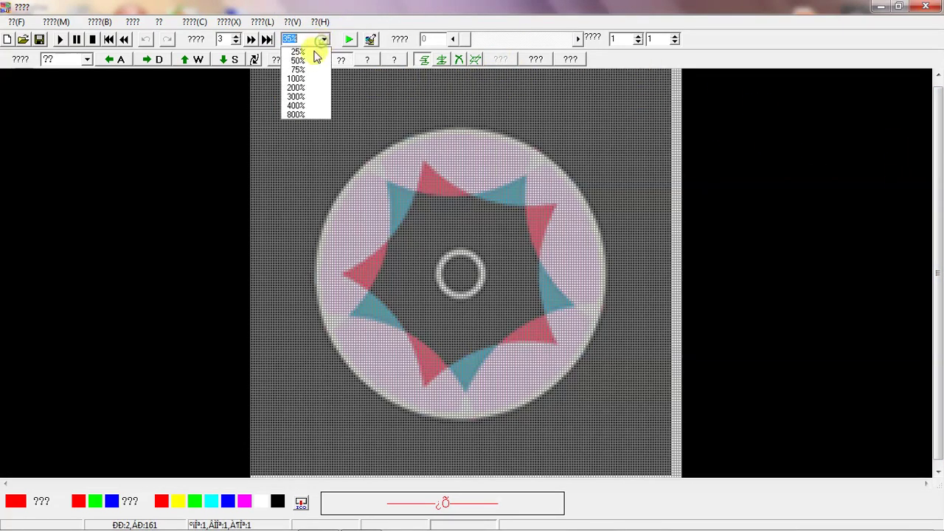
{"action": "left_click", "coordinate": [307, 51]}
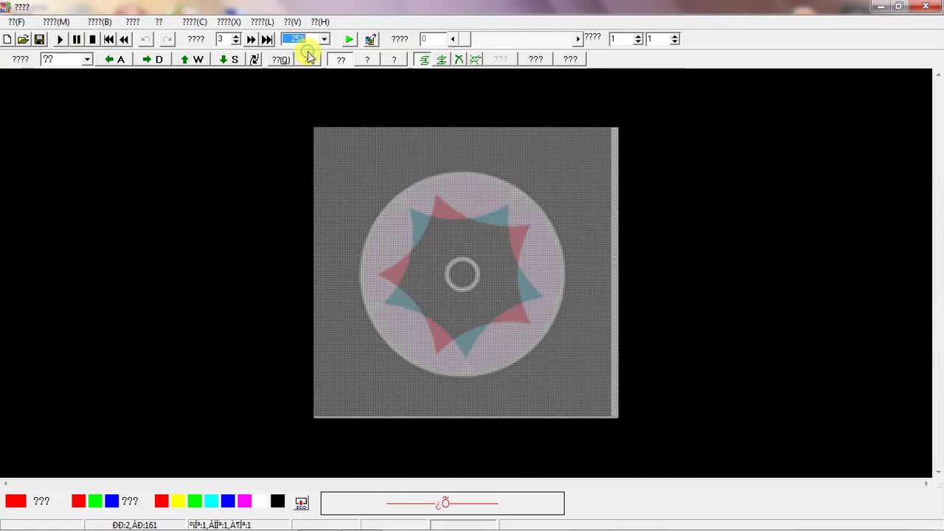
{"action": "left_click", "coordinate": [324, 146]}
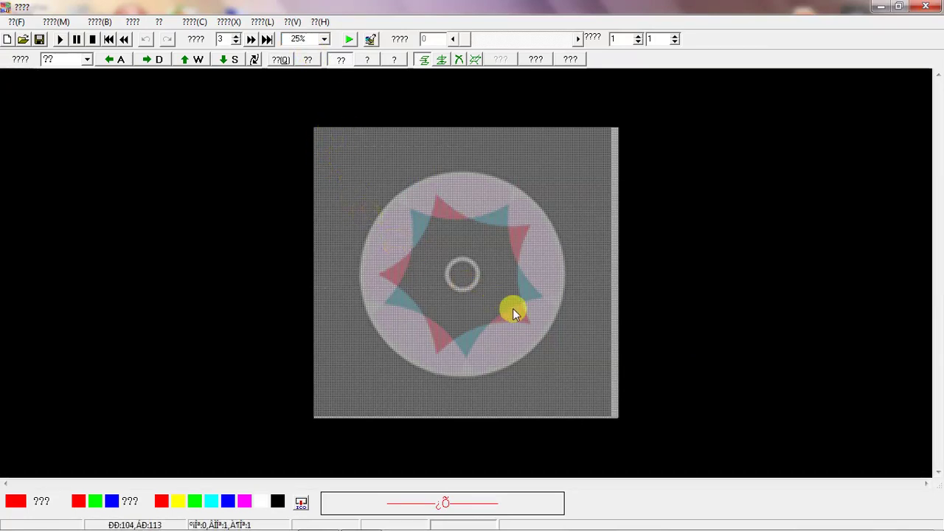
{"action": "left_click_drag", "start_coordinate": [590, 368], "coordinate": [606, 401]}
{"action": "right_click", "coordinate": [403, 184]}
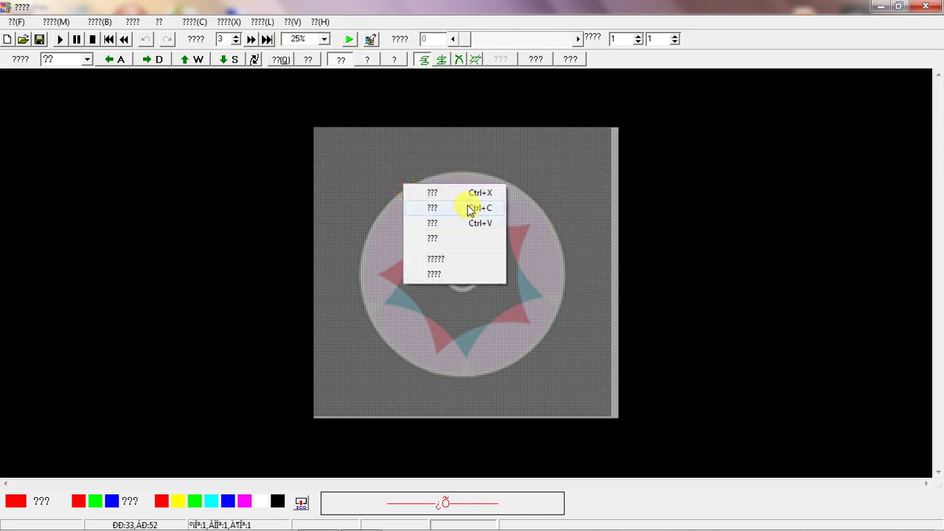
{"action": "left_click", "coordinate": [470, 209]}
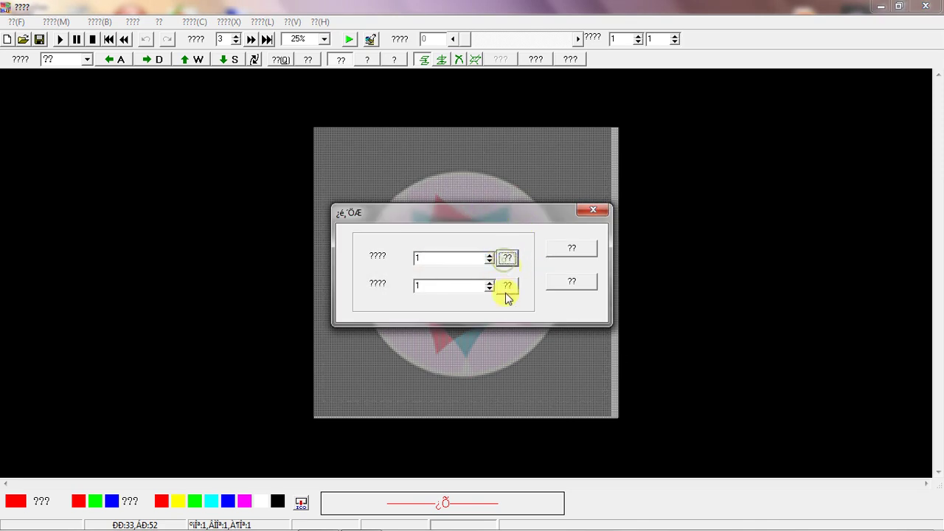
{"action": "left_click", "coordinate": [506, 286]}
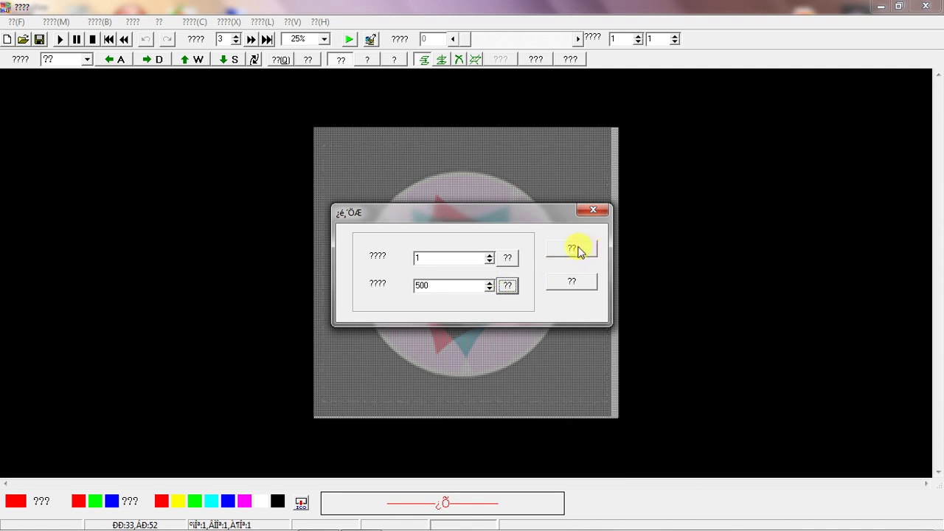
{"action": "left_click", "coordinate": [575, 249]}
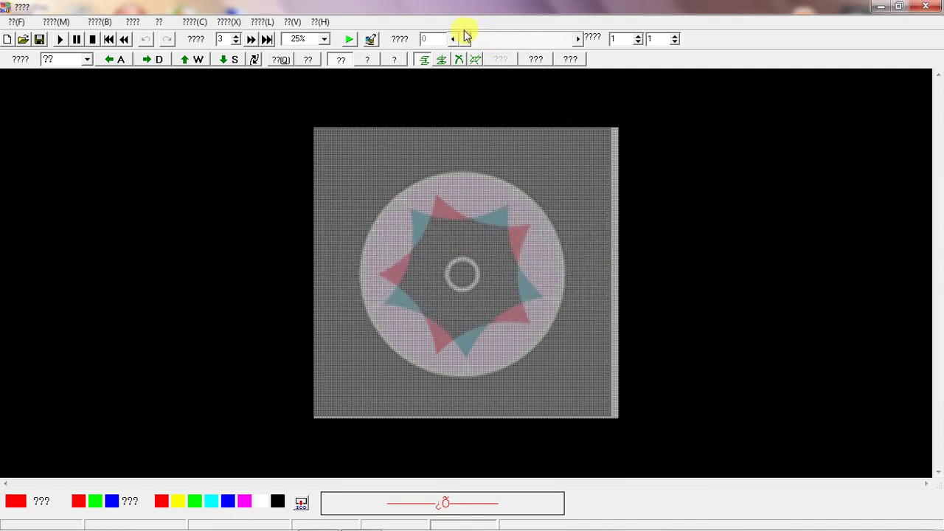
{"action": "left_click_drag", "start_coordinate": [463, 38], "coordinate": [525, 42]}
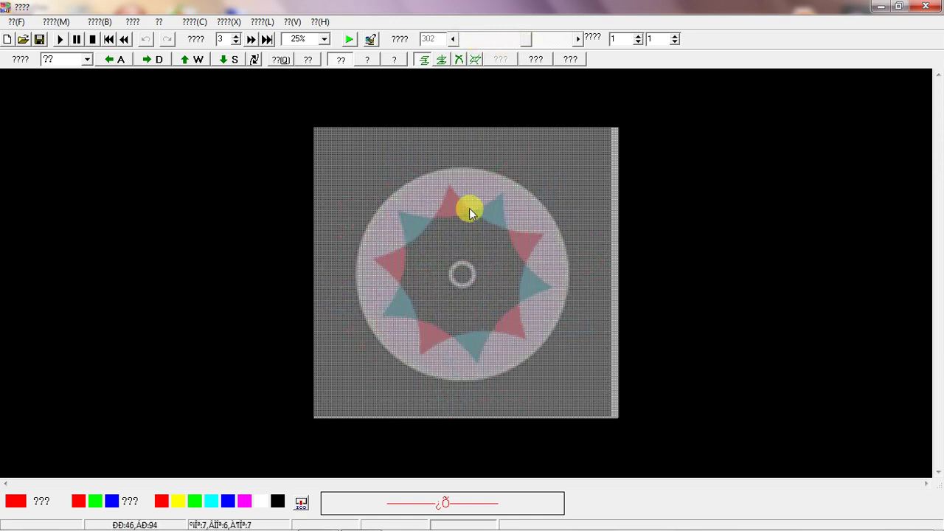